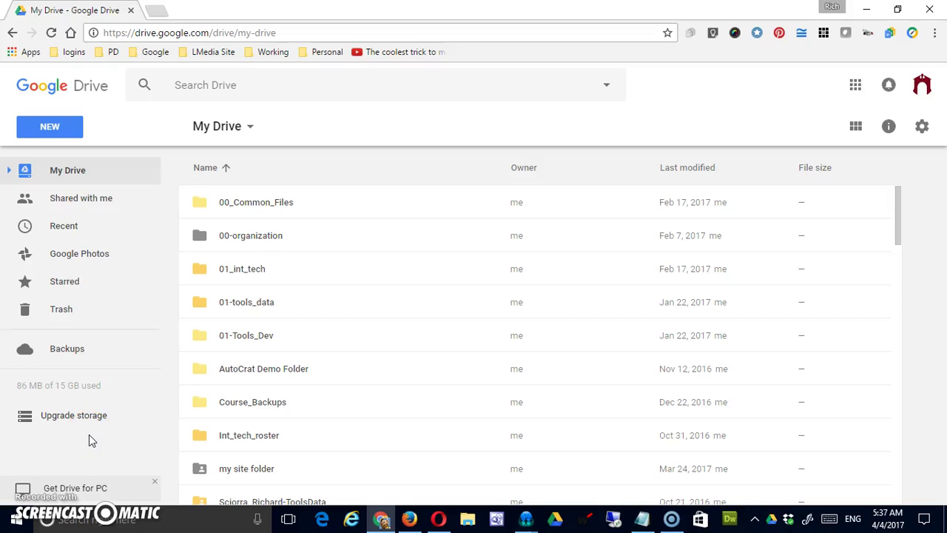
Open Google Drive's NEW menu listing folder, upload, Docs, Sheets and Slides options
left_click(60, 129)
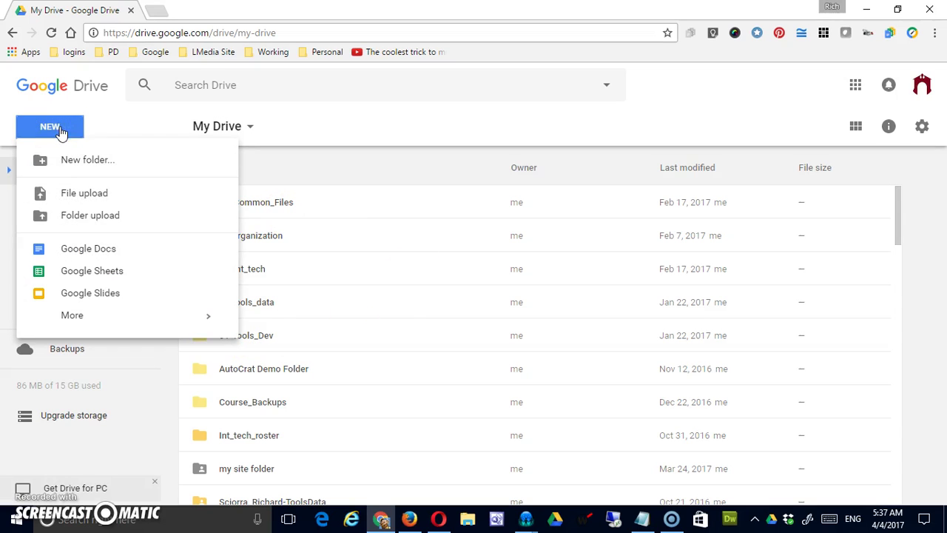
Create a blank Google Sheets file titled 'Untitled spreadsheet' and select its title
left_click(79, 272)
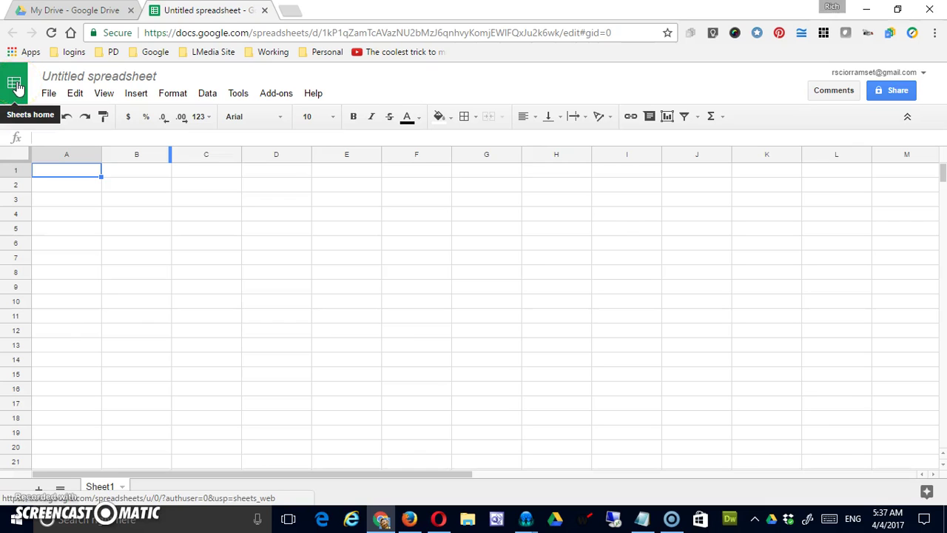
left_click(16, 86)
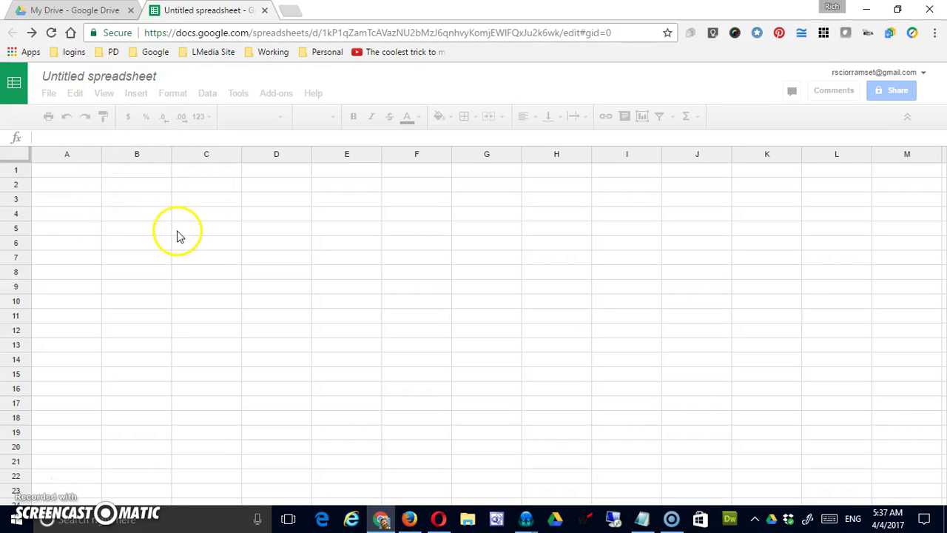
left_click(65, 76)
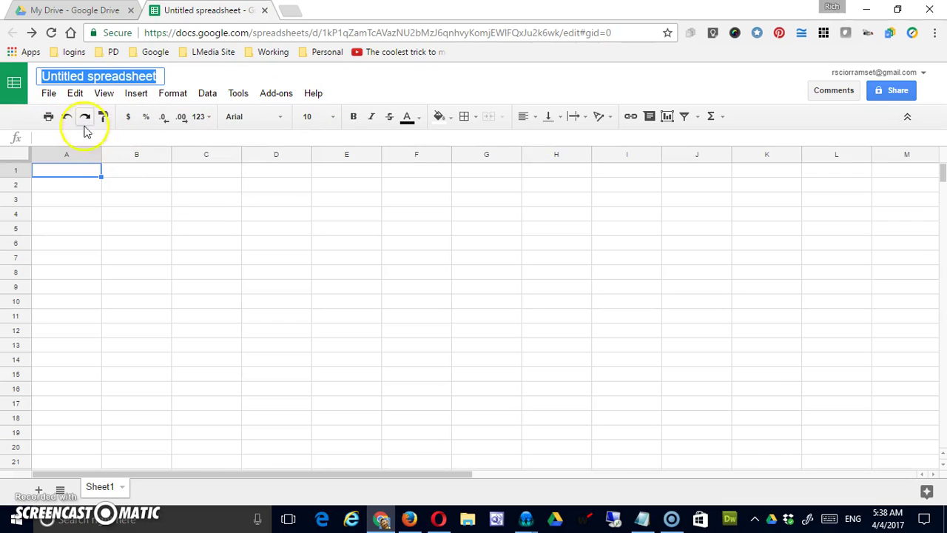
left_click(577, 349)
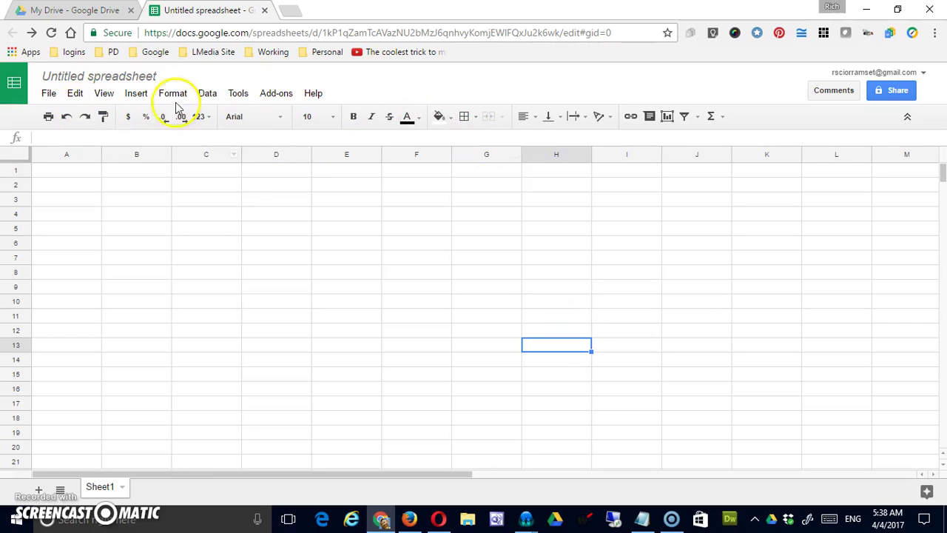
left_click(48, 93)
left_click(76, 96)
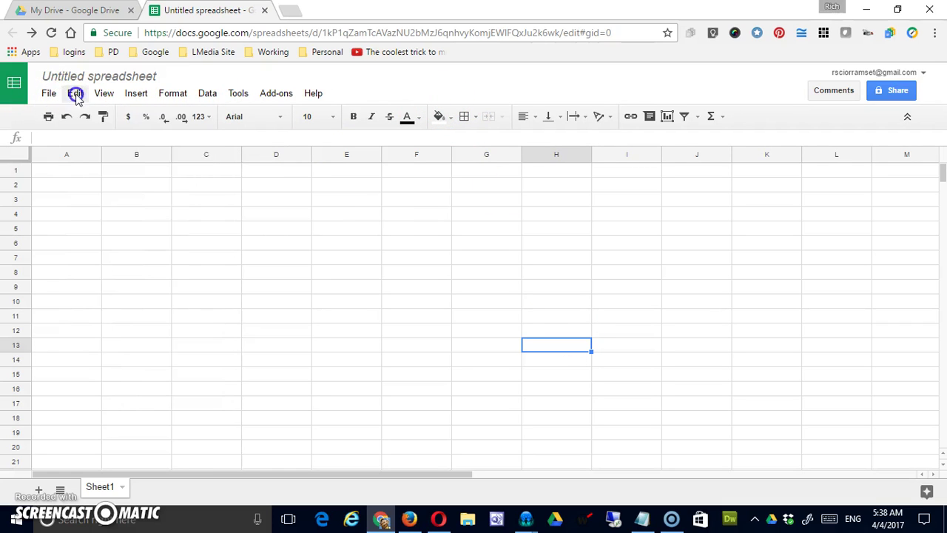
left_click(104, 94)
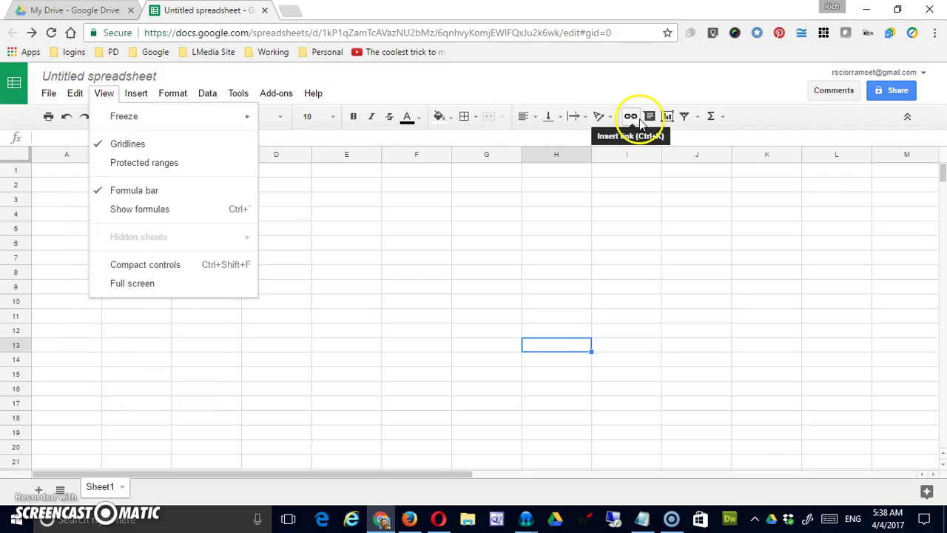
left_click(486, 257)
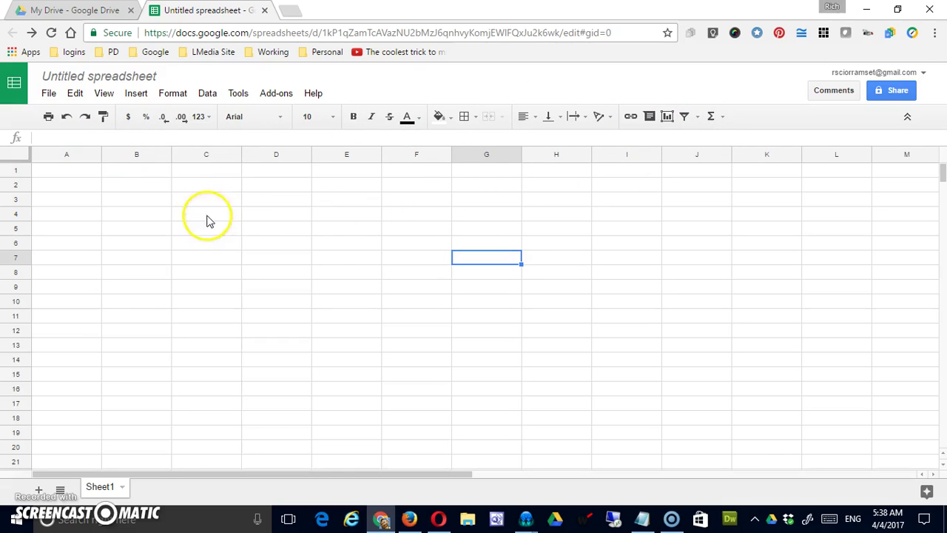
left_click(201, 185)
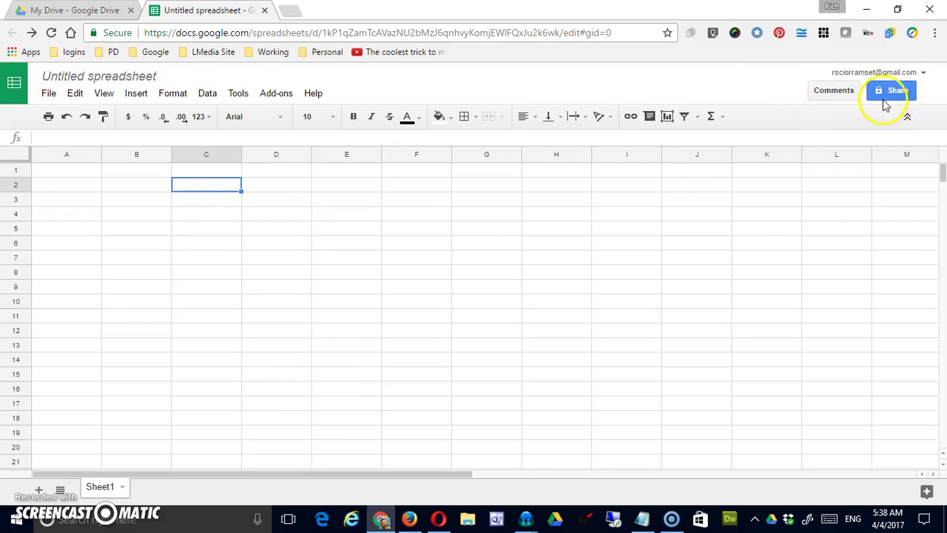
left_click(923, 74)
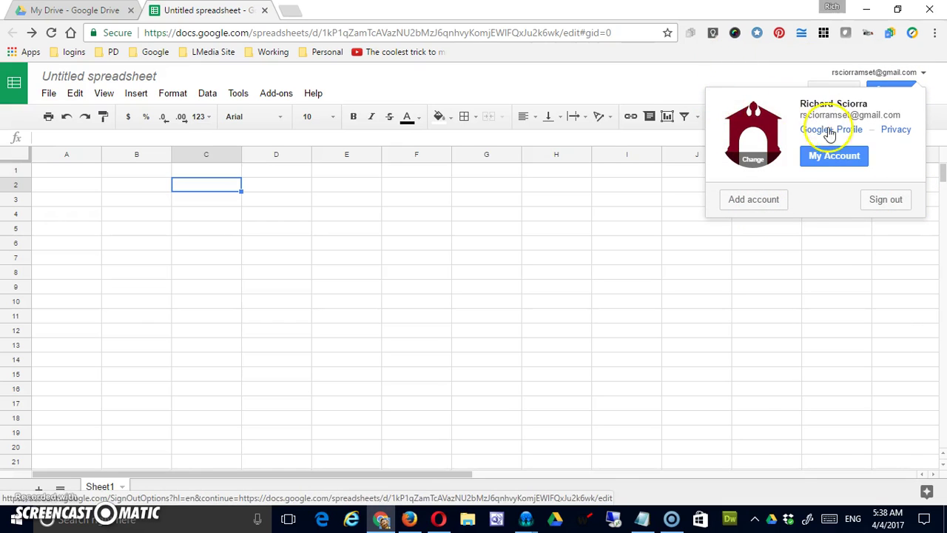
left_click(841, 258)
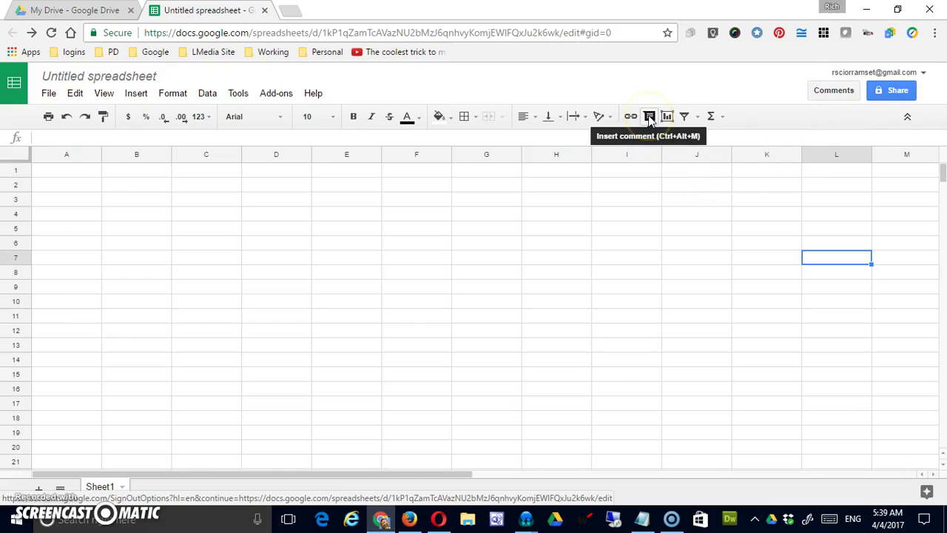
Review the comment notification choices (All, Only yours, None), then start a comment on L7
left_click(842, 94)
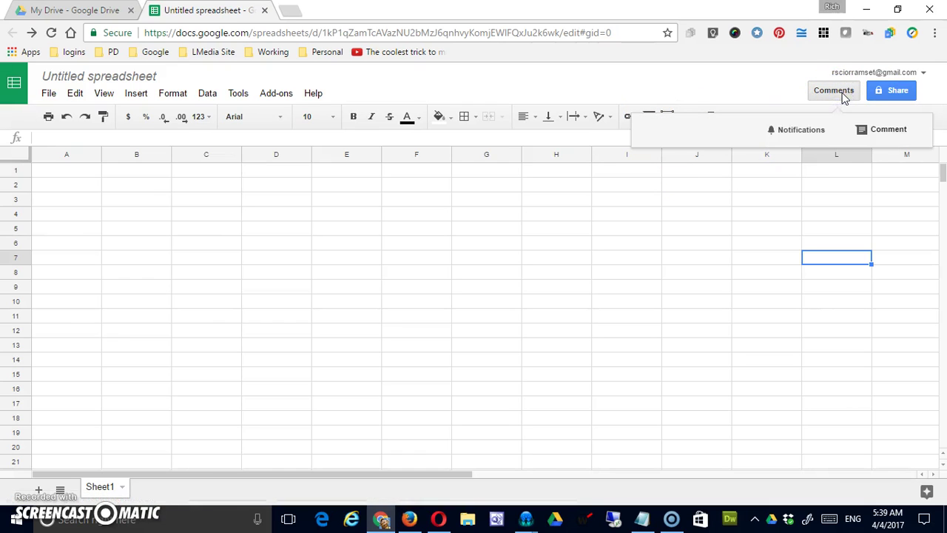
left_click(863, 129)
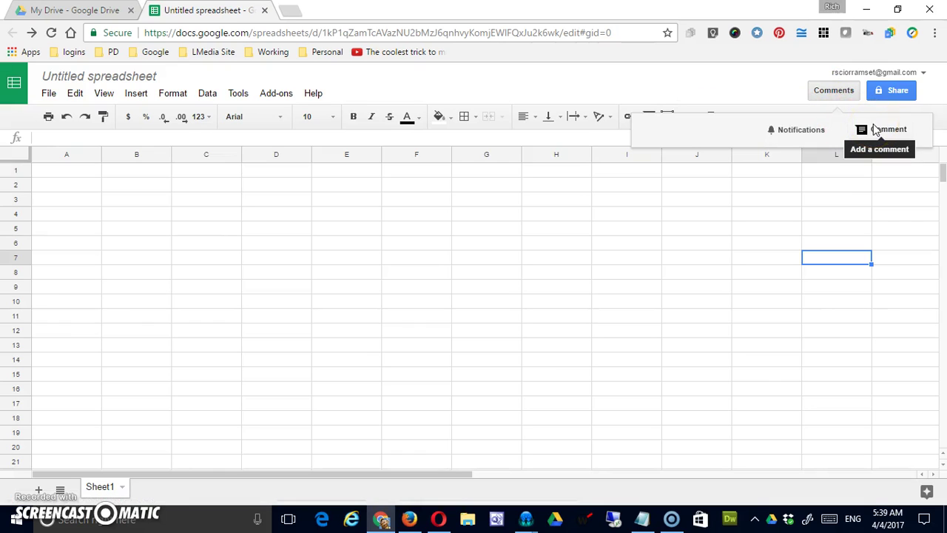
left_click(796, 133)
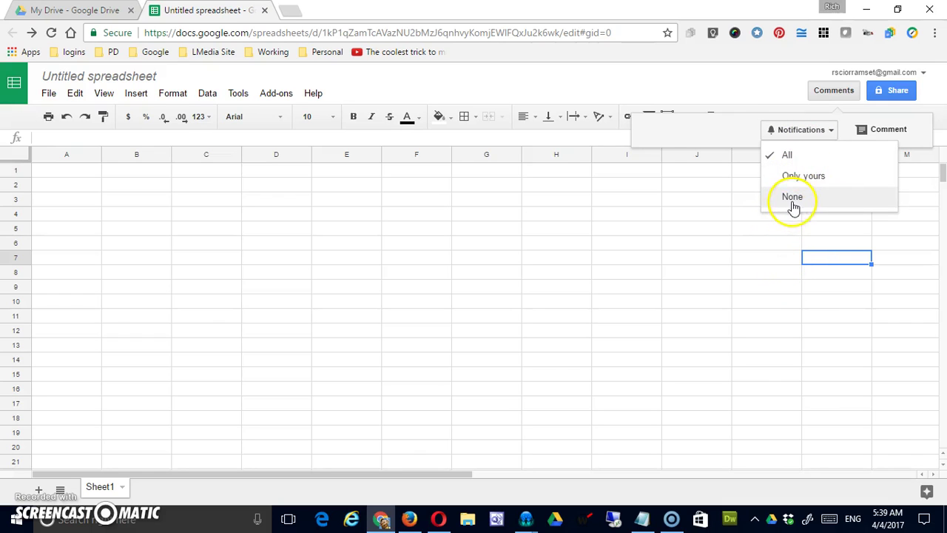
left_click(739, 99)
left_click(831, 101)
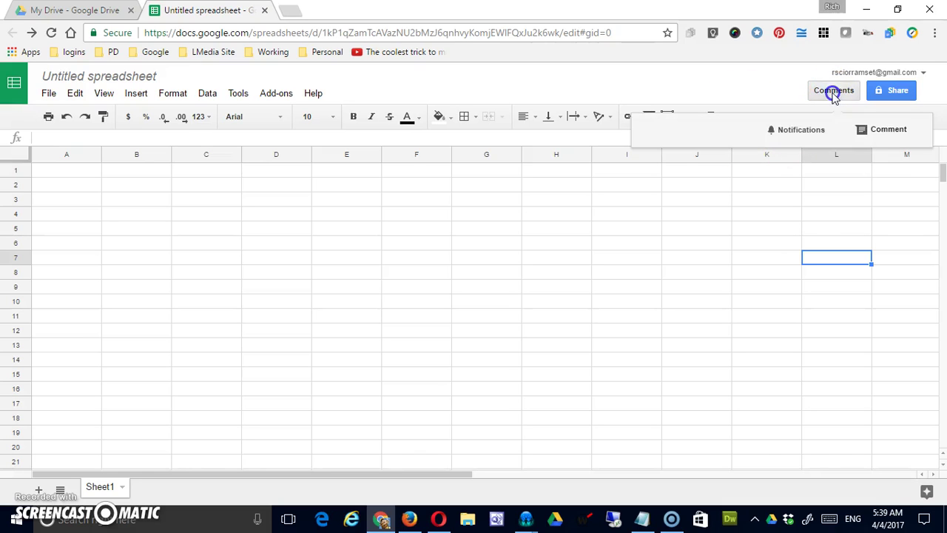
Start a comment on cell L7 twice, cancelling each empty comment box
left_click(884, 128)
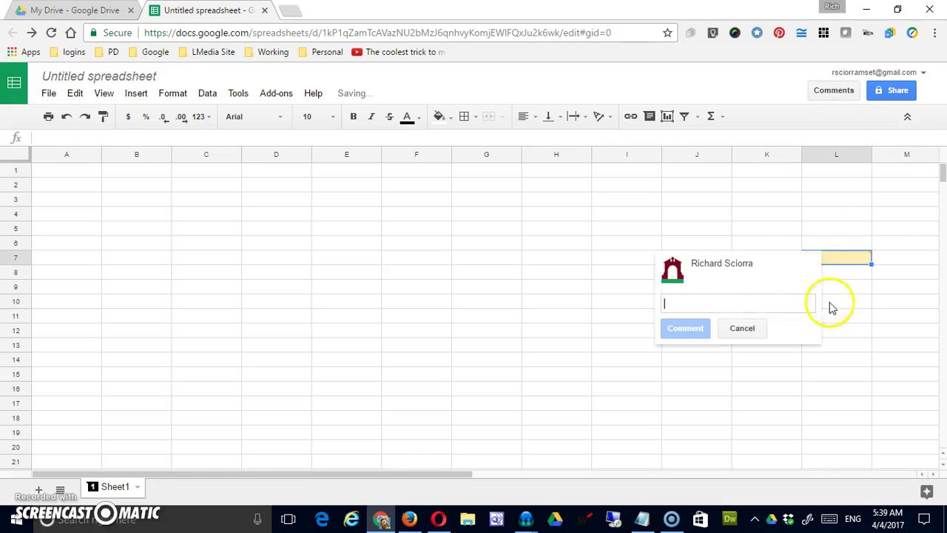
left_click(738, 328)
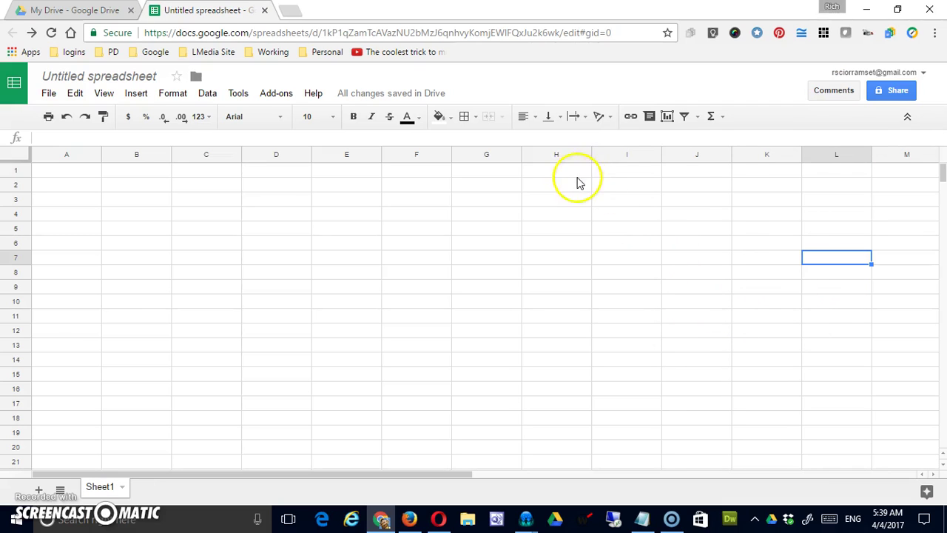
left_click(648, 116)
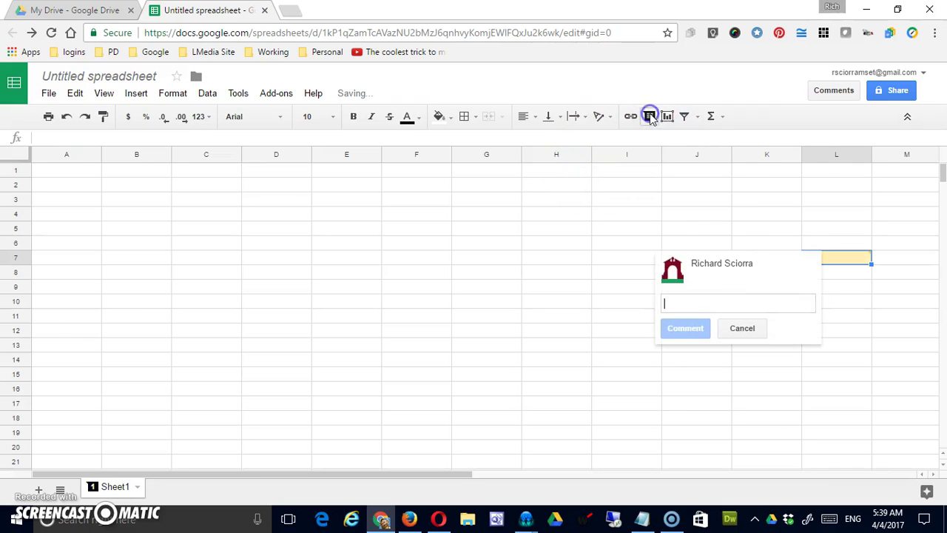
left_click(738, 328)
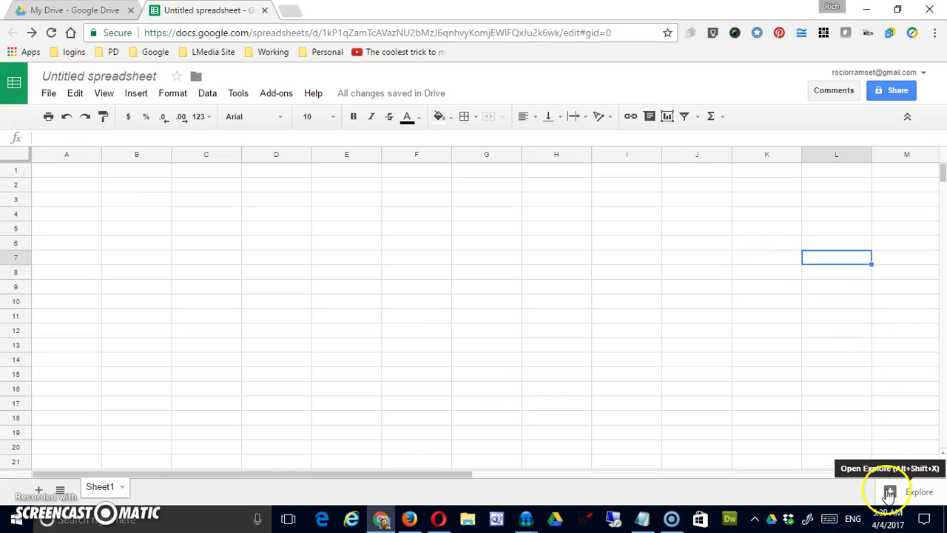
Open the Explore panel and follow its Try it out link to the Explore example
left_click(890, 494)
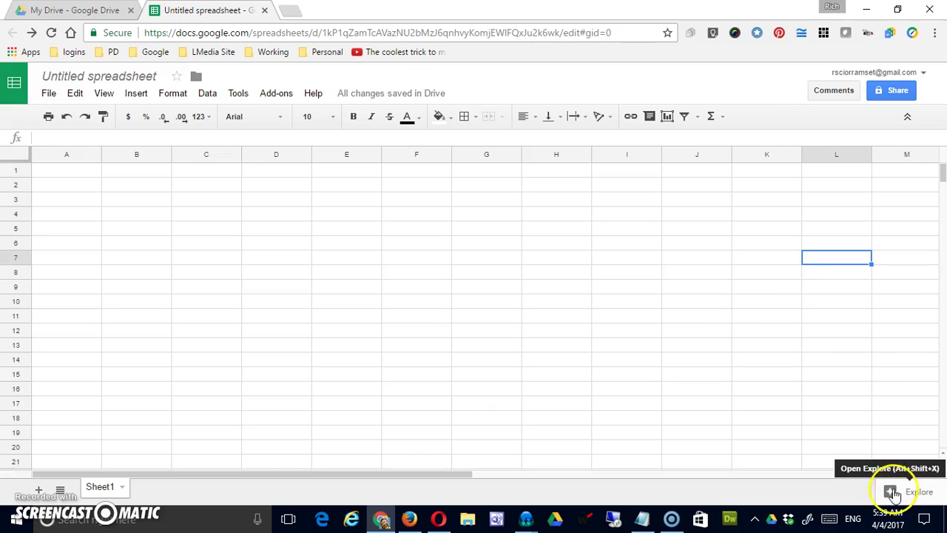
left_click(892, 493)
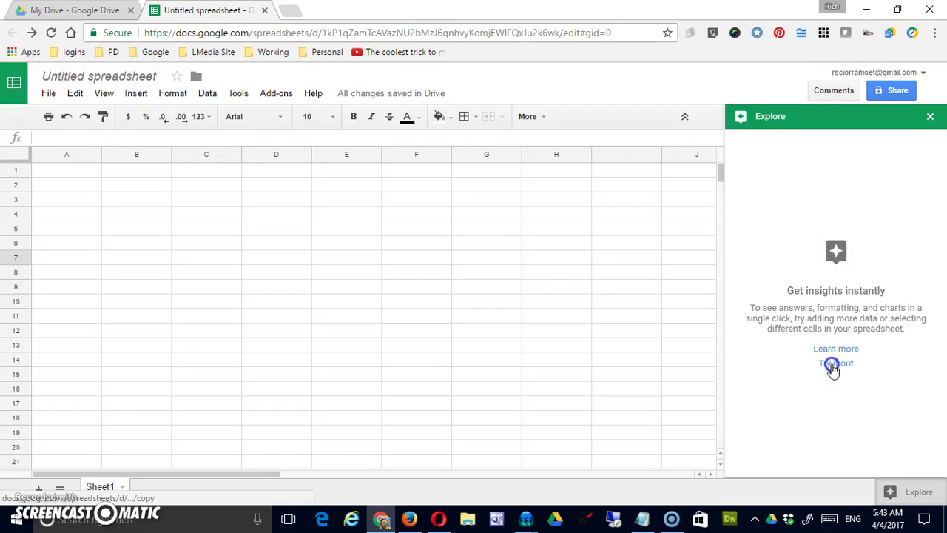
left_click(832, 365)
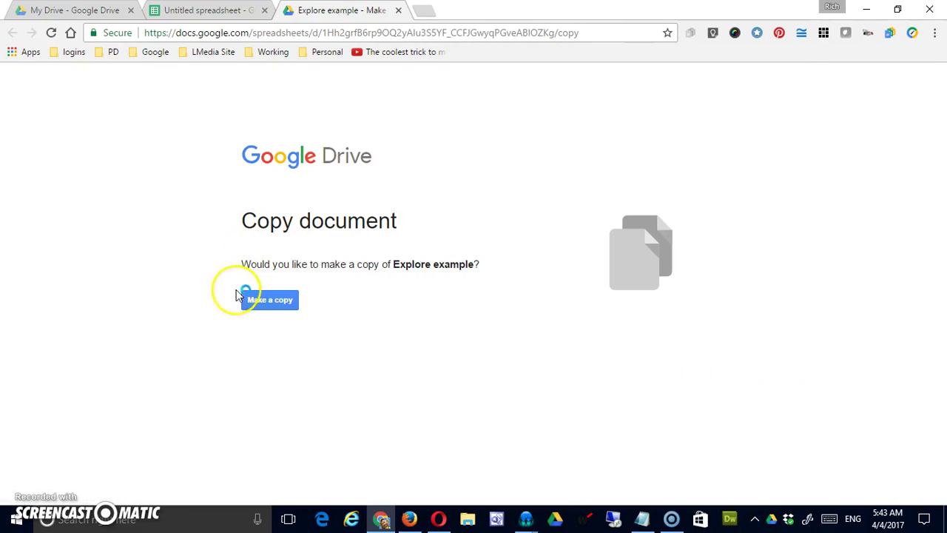
Make a copy of the Explore example to get the World Cup sample data
left_click(273, 299)
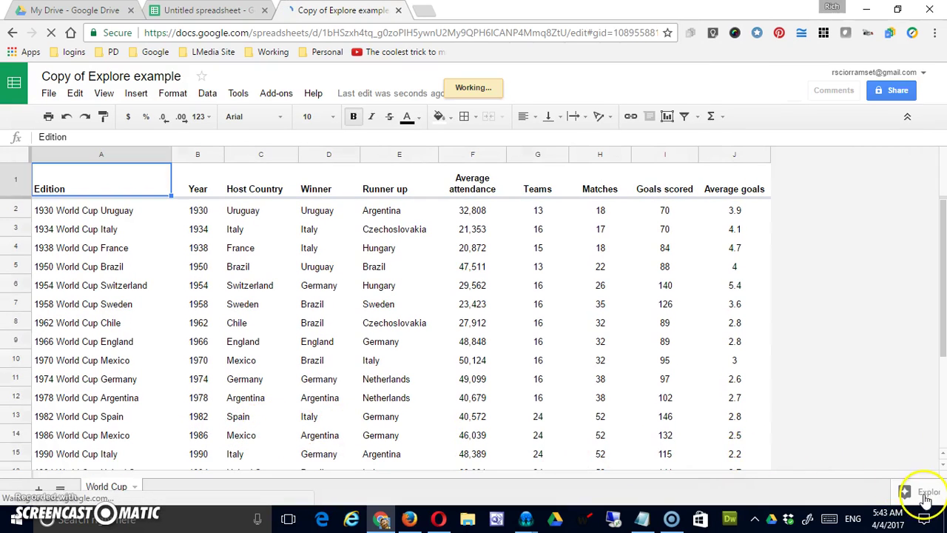
Apply orange alternating row colours to the World Cup table from Explore's Formatting suggestions
left_click(923, 494)
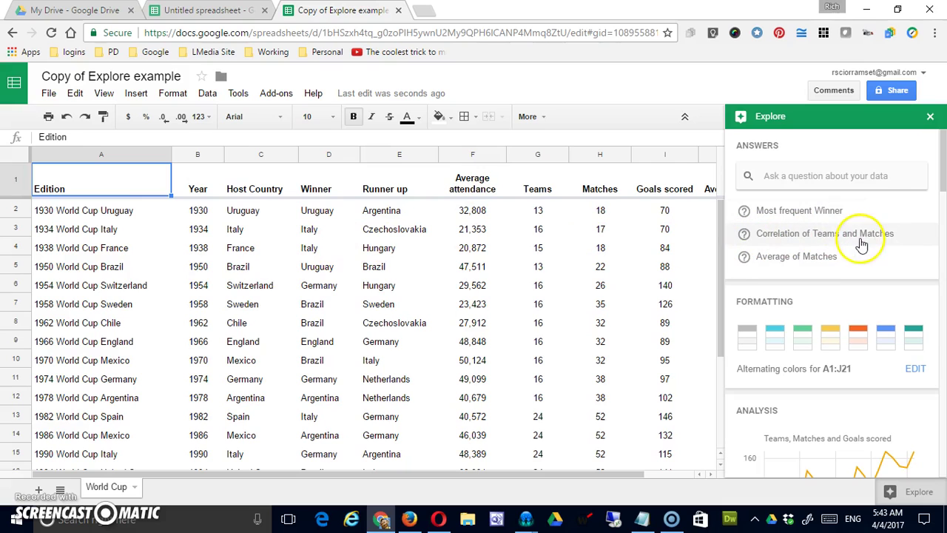
left_click(803, 256)
left_click(746, 222)
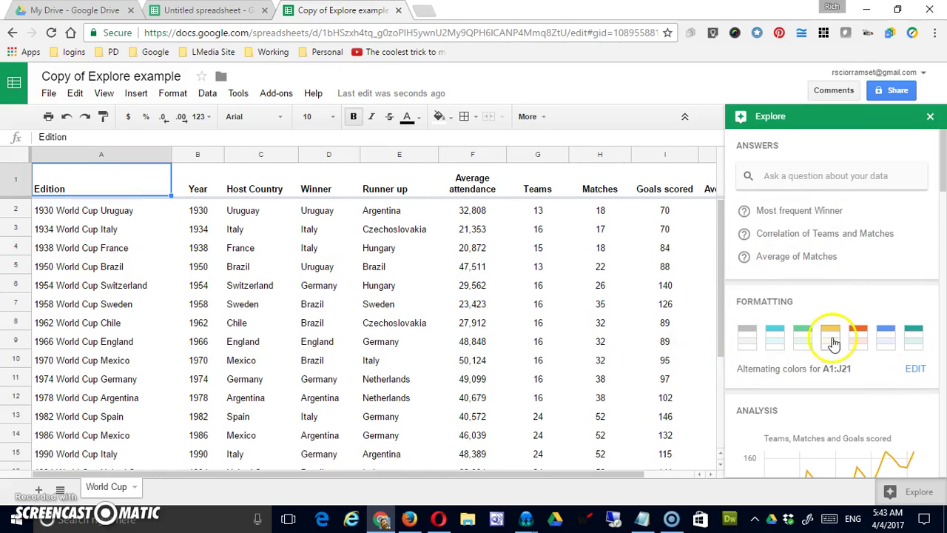
left_click(858, 336)
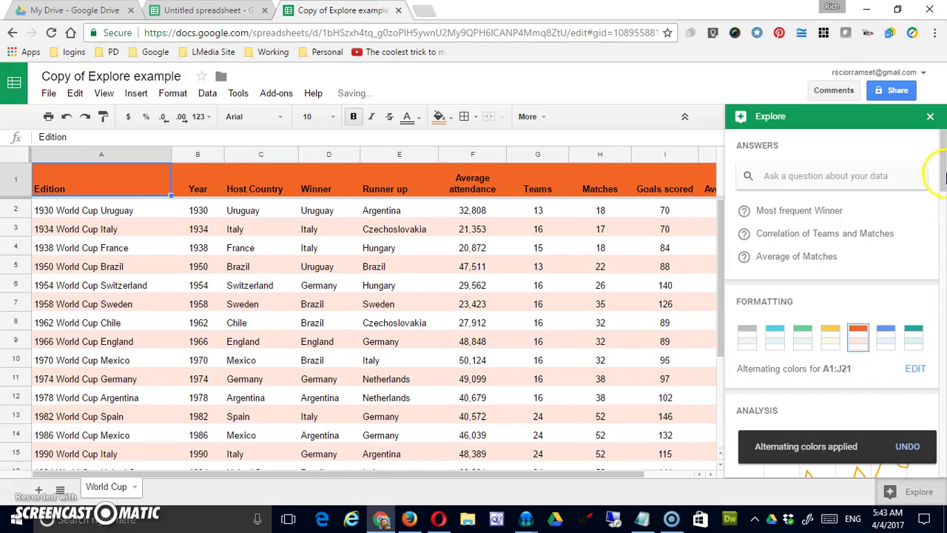
Scroll through Explore's suggested analysis charts and back to the top
left_click_drag(944, 178, 943, 337)
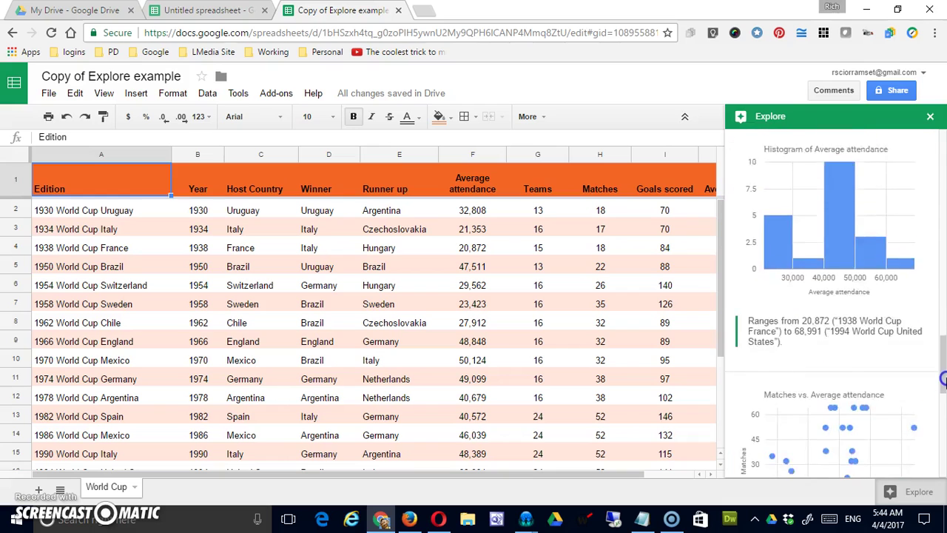
scroll(944, 379, "down", 10)
scroll(944, 393, "up", 9)
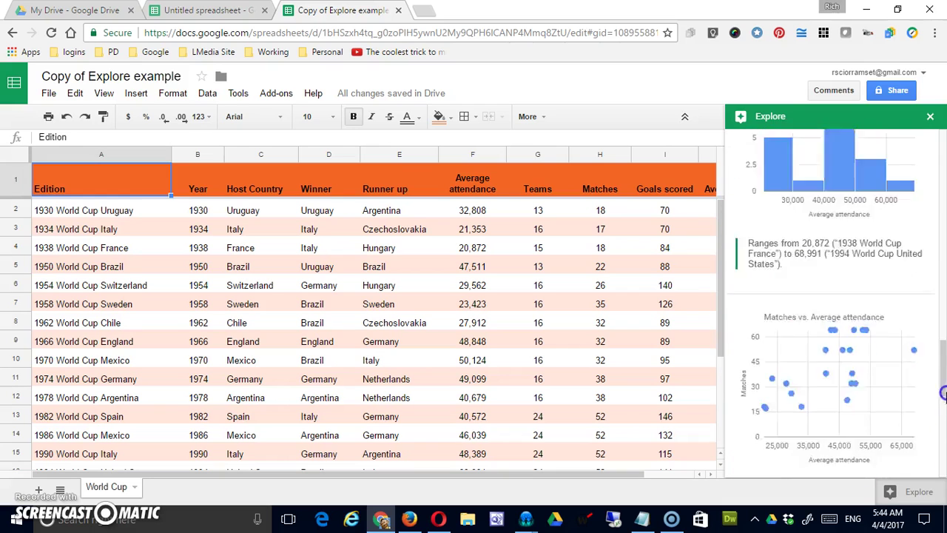
left_click_drag(944, 393, 944, 176)
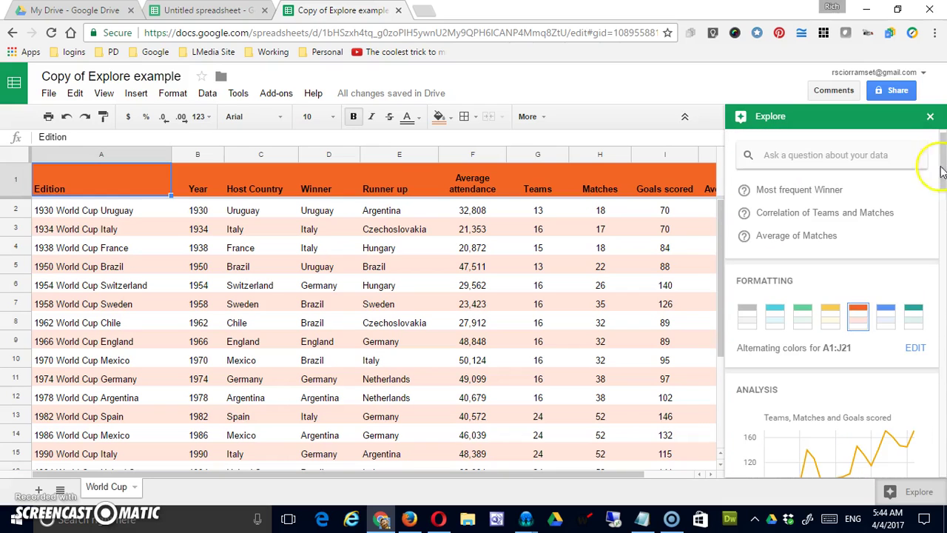
Close Explore, add a blank Sheet2, then delete Sheet2 after confirming
mouse_move(737, 386)
left_click(935, 119)
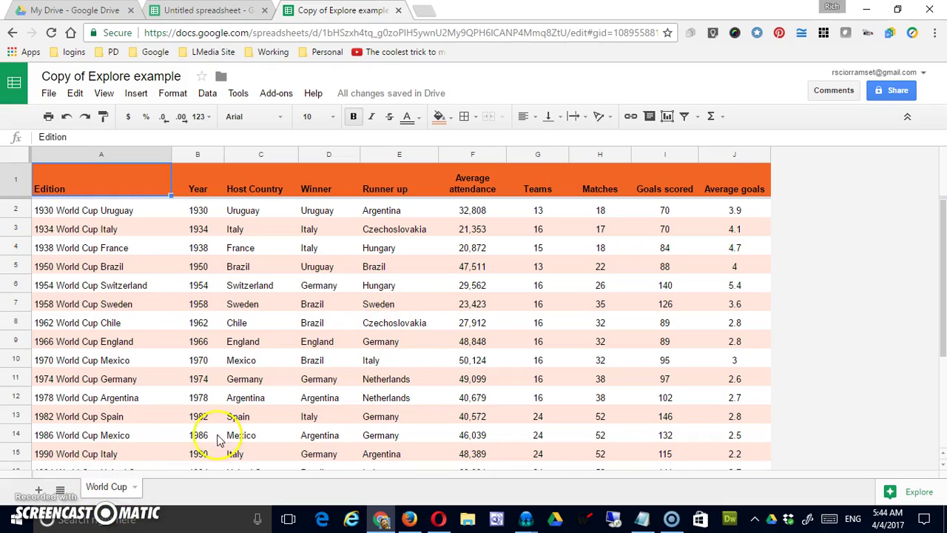
left_click(38, 490)
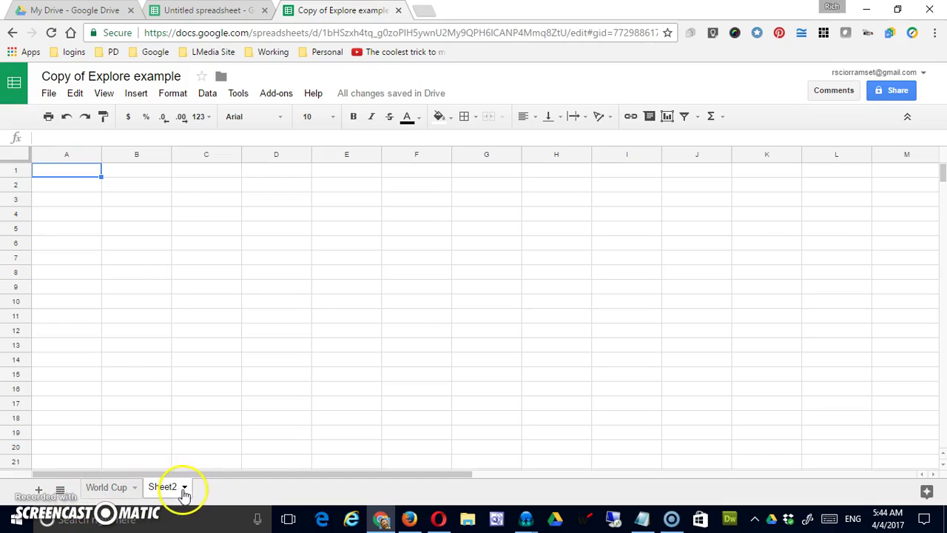
left_click(184, 488)
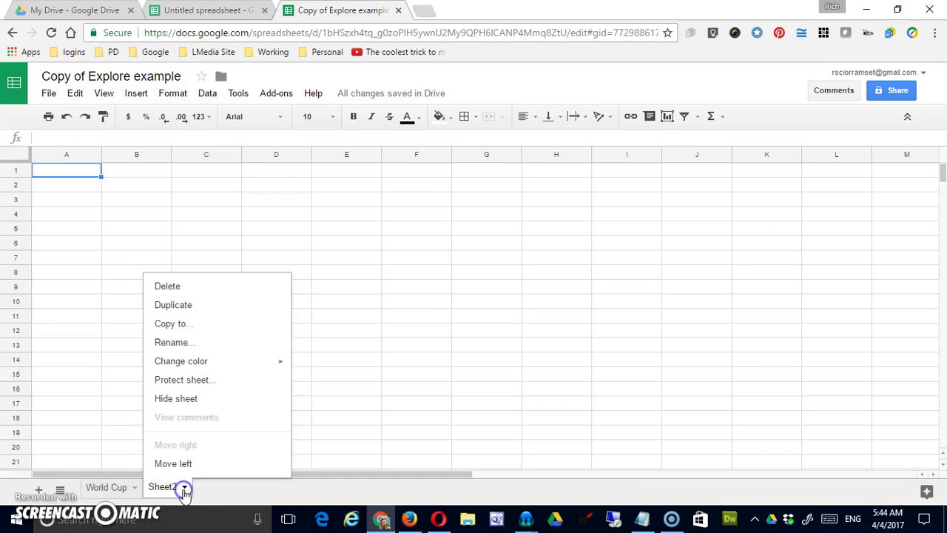
left_click(192, 290)
left_click(317, 312)
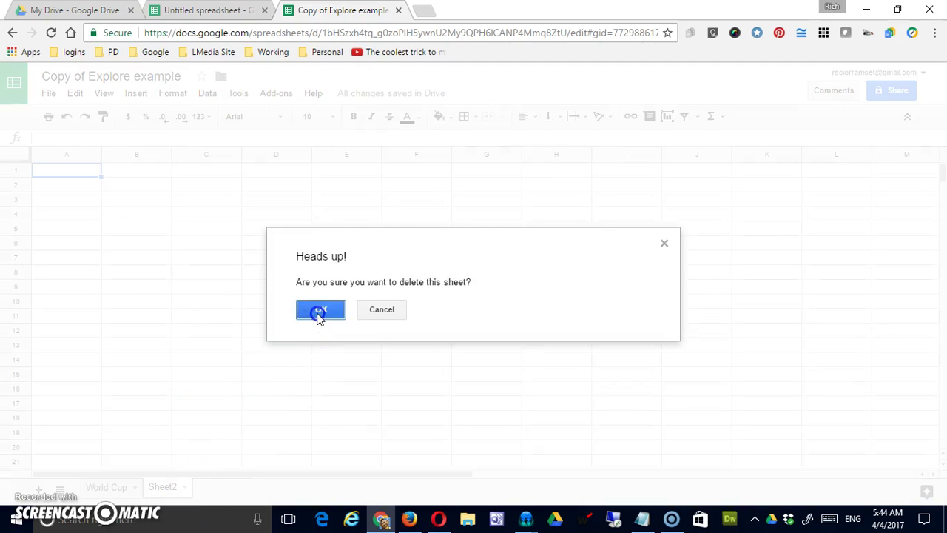
left_click(136, 489)
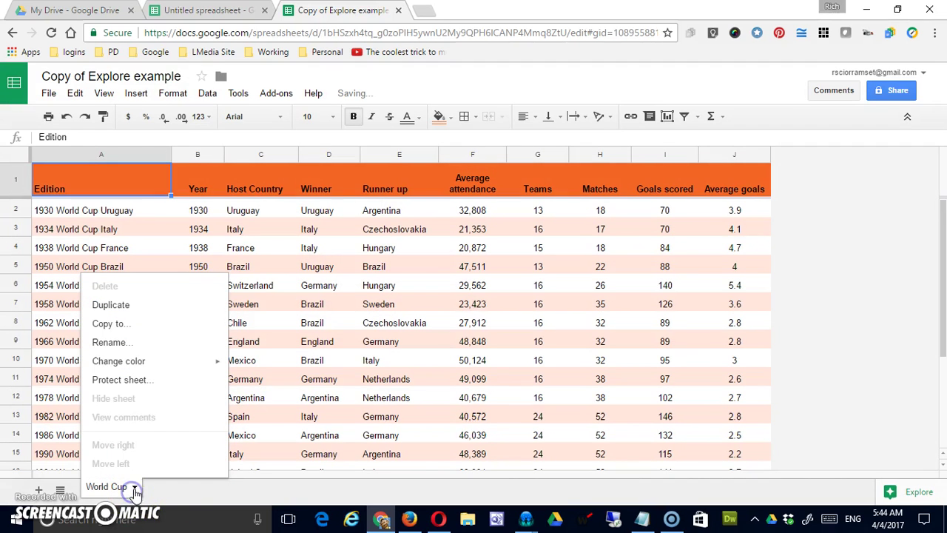
Duplicate the World Cup sheet as 'Copy of World Cup', cancelling the Copy to… dialog
left_click(148, 305)
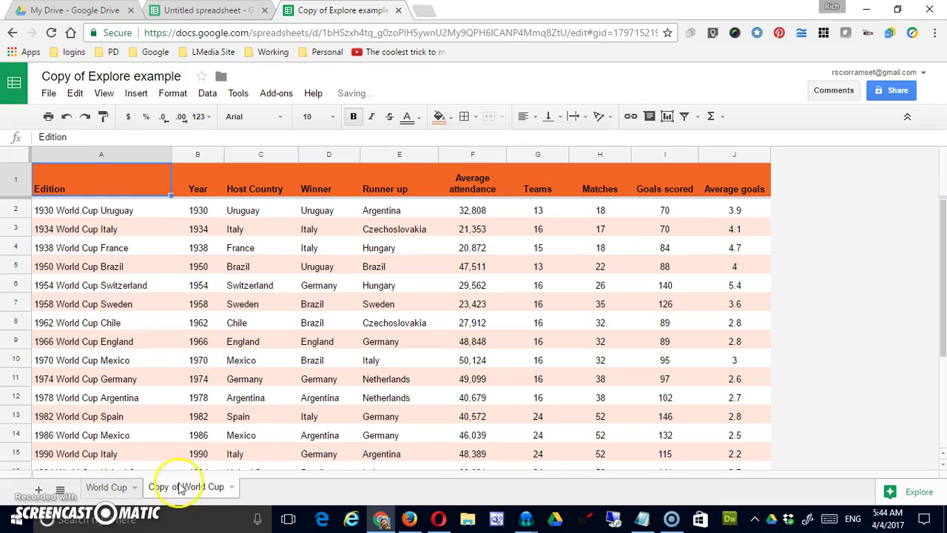
left_click(231, 488)
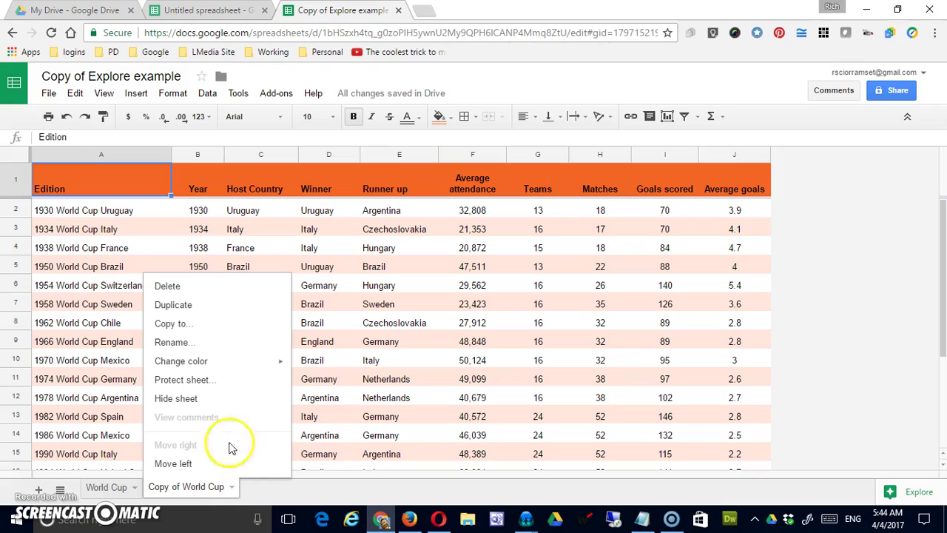
left_click(222, 326)
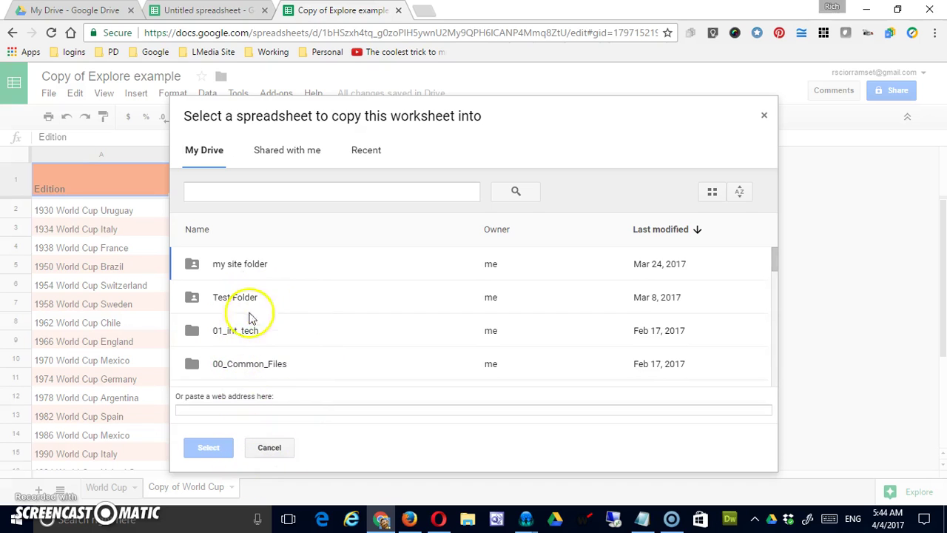
left_click(272, 447)
left_click(232, 487)
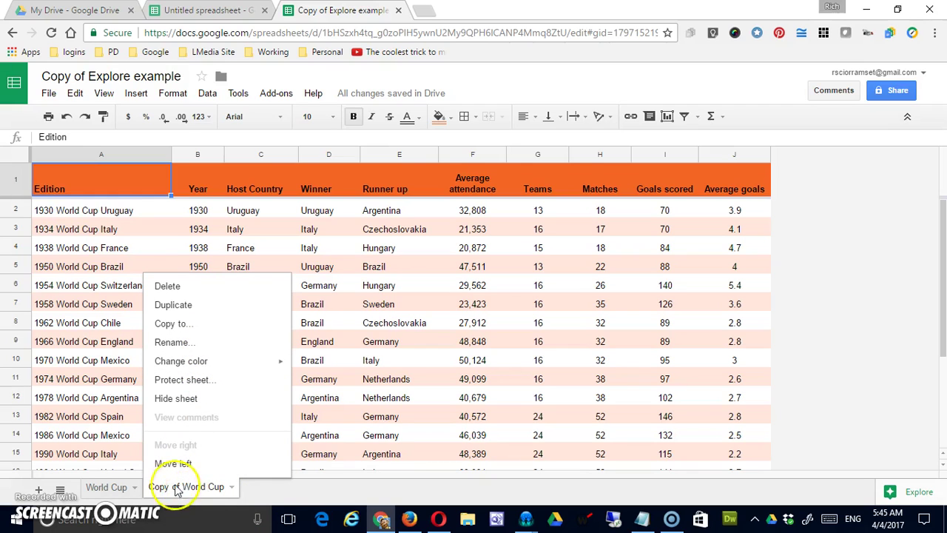
Rename 'Copy of World Cup' to 'World Cup II'
left_click(190, 344)
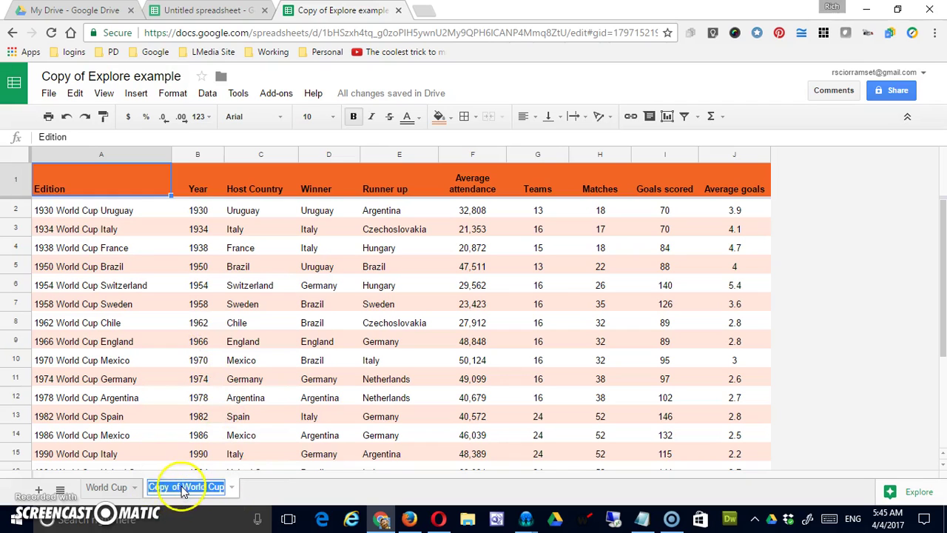
left_click_drag(184, 489, 146, 489)
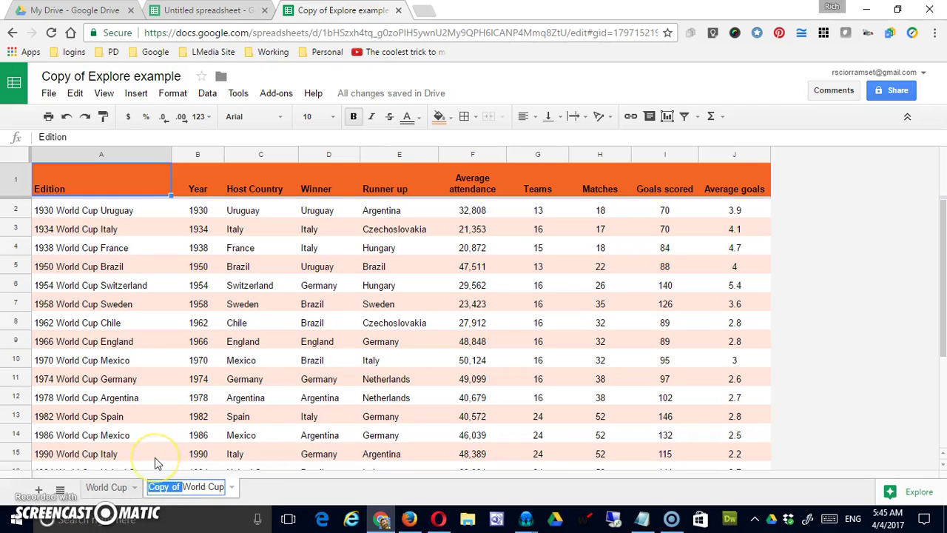
key("BackSpace")
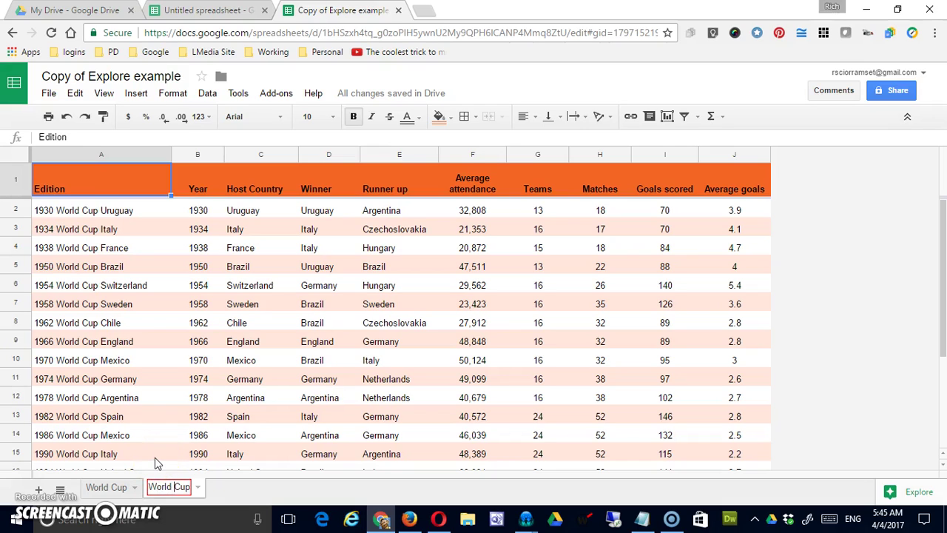
type("II")
left_click(211, 453)
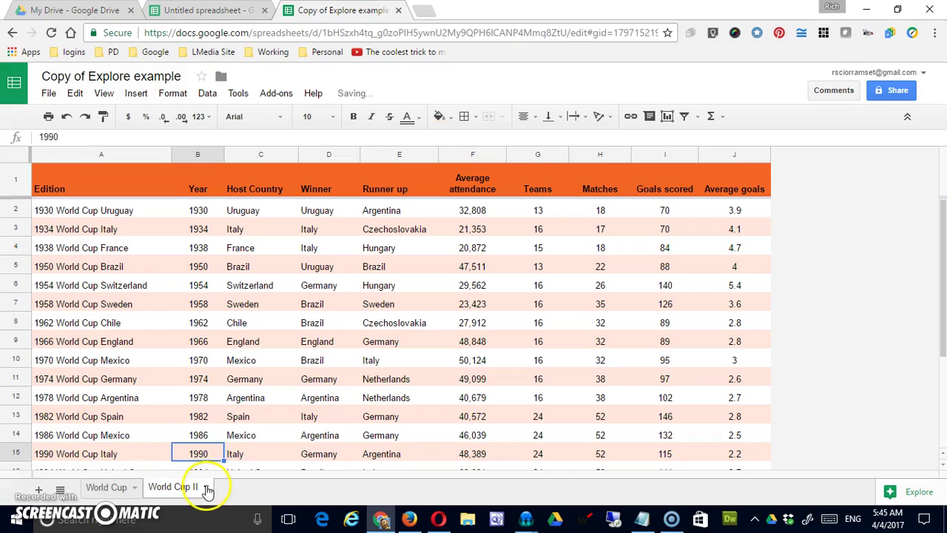
Give the World Cup II sheet tab a new colour
left_click(206, 487)
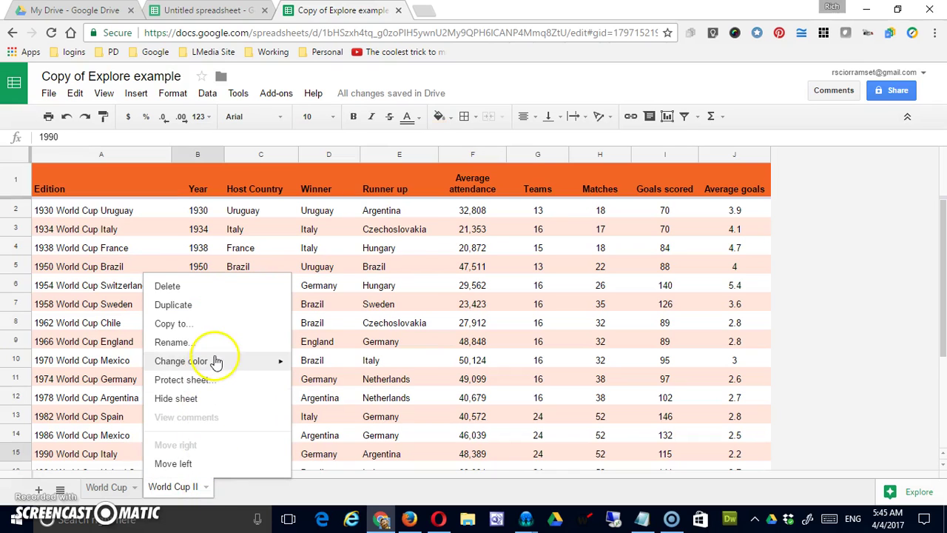
mouse_move(213, 360)
left_click(358, 307)
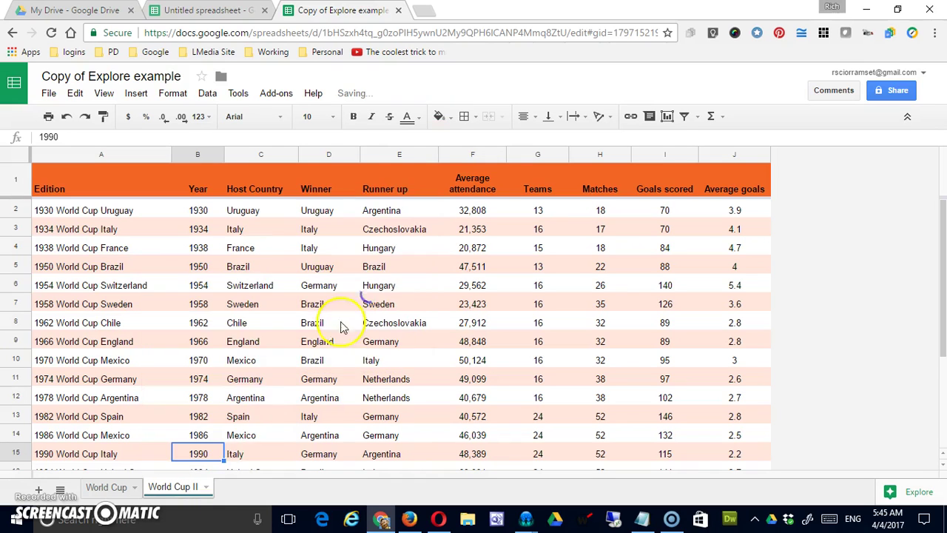
left_click(252, 403)
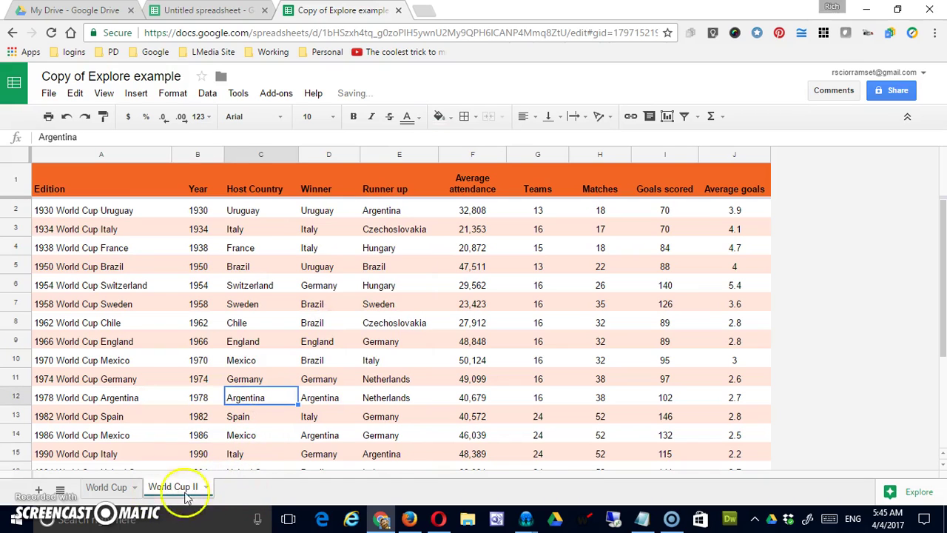
left_click(205, 487)
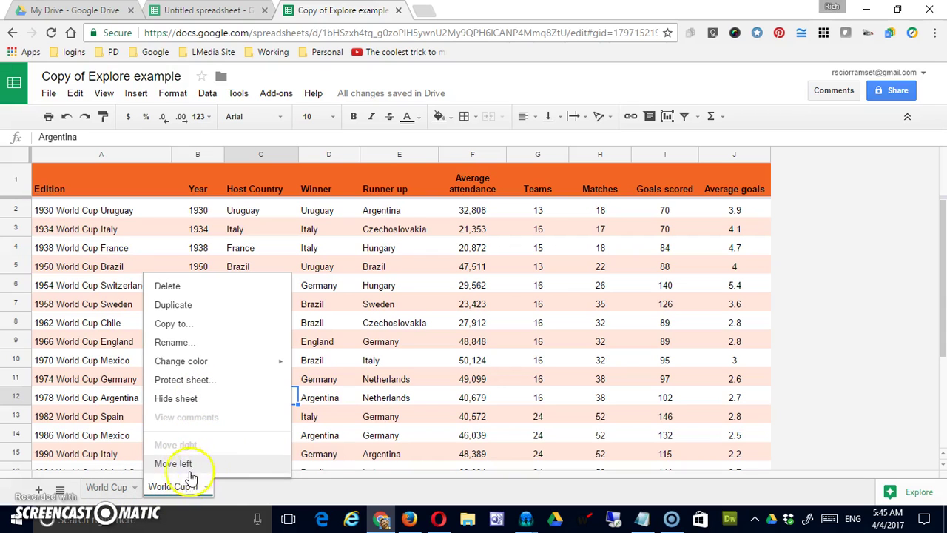
left_click(244, 492)
left_click_drag(177, 492, 93, 491)
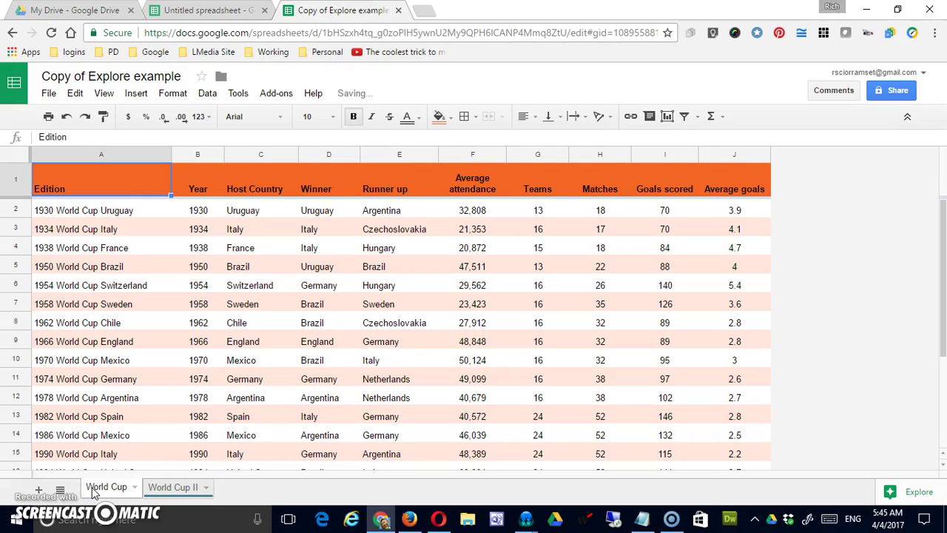
left_click(61, 490)
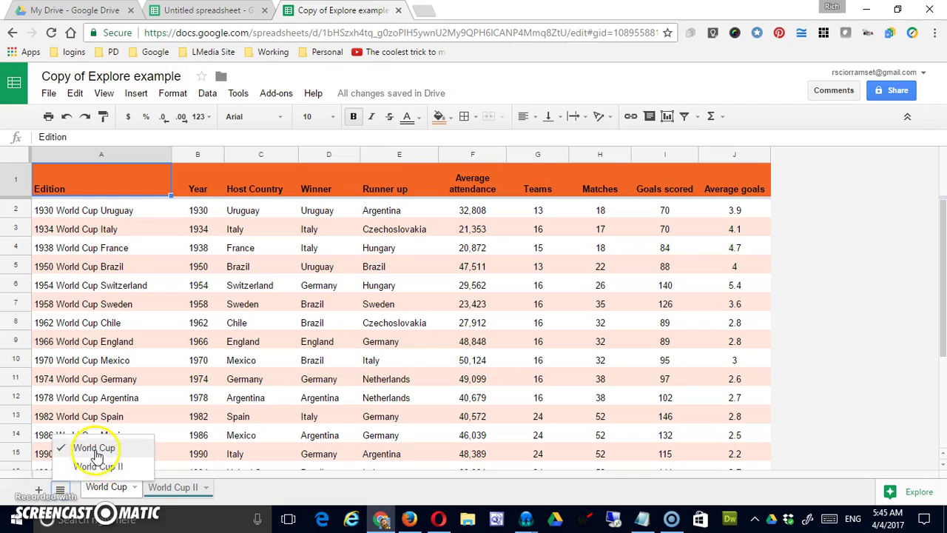
left_click(172, 486)
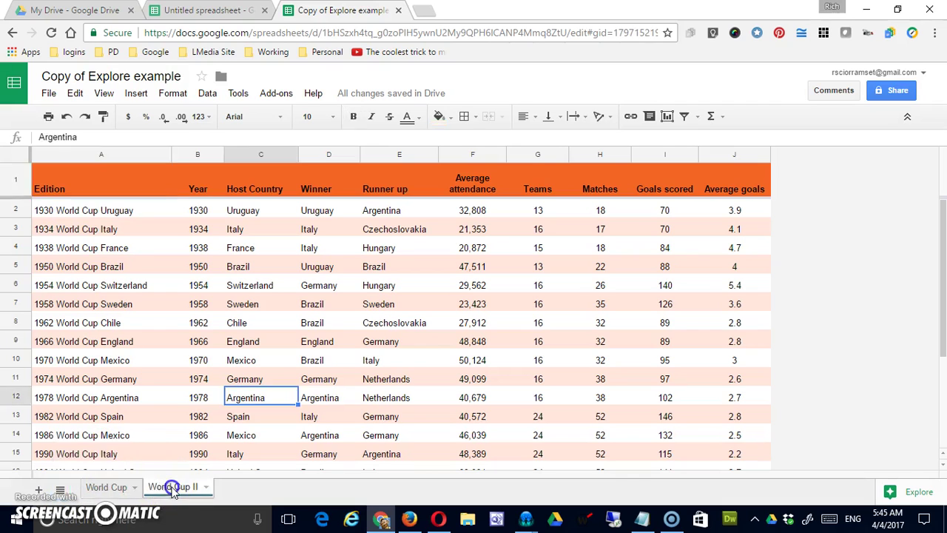